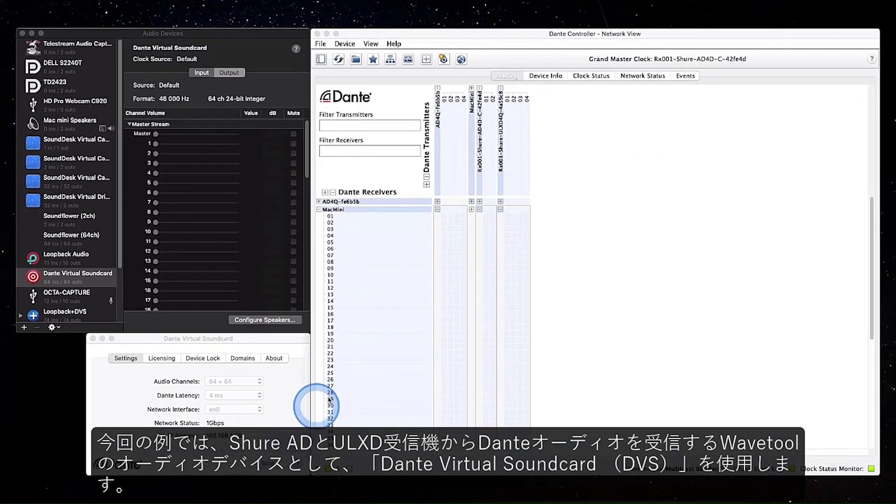
Step: Route the Shure ULXD4Q transmitter's channels 01–04 to MacMini receiver channels 01–04 one to one
click(507, 216)
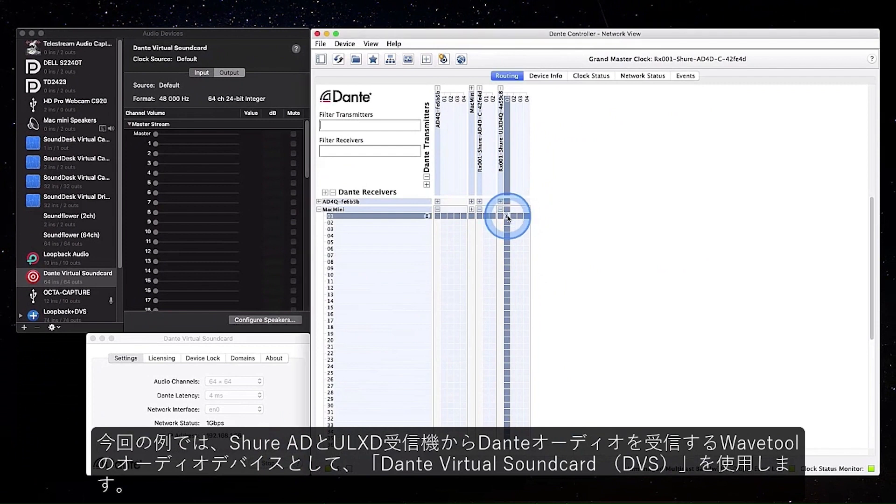
click(514, 223)
click(520, 229)
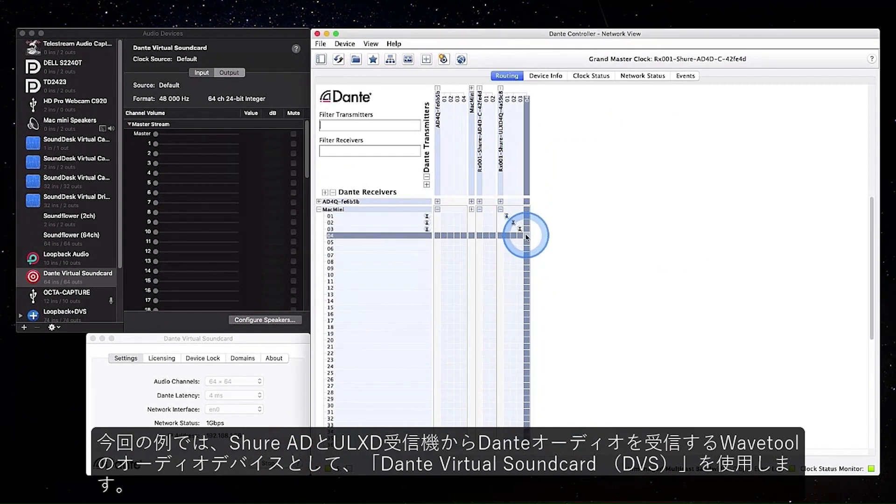
click(526, 235)
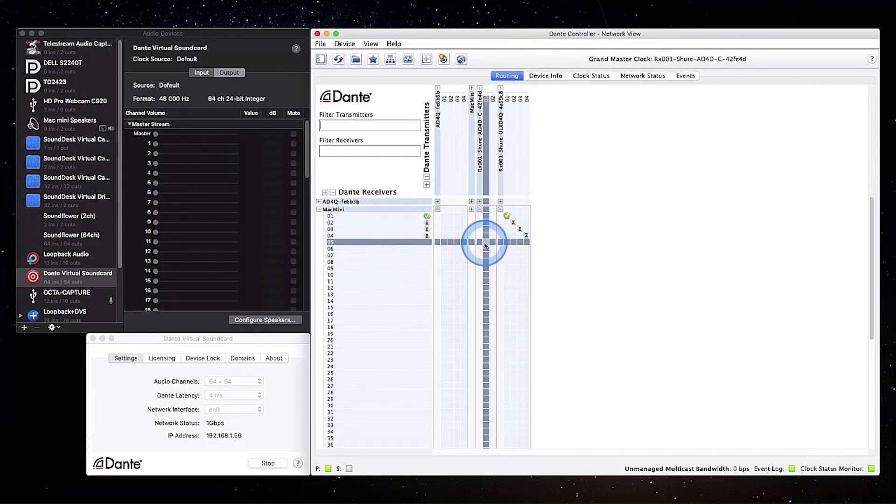
Step: Route Shure AD4D channels 01–02 to MacMini receiver channels 05–06, and AD4Q channels 01–04 to MacMini channels 07–10
click(485, 242)
click(492, 248)
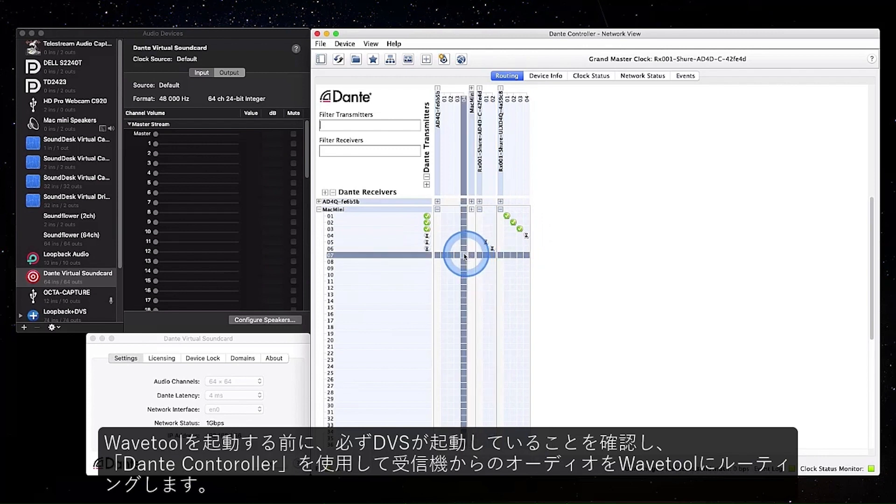
click(446, 256)
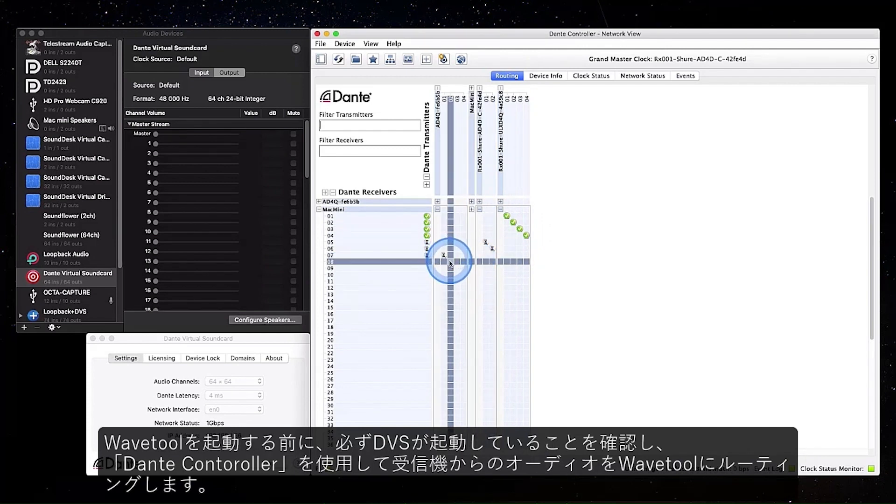
click(451, 262)
click(457, 268)
click(464, 275)
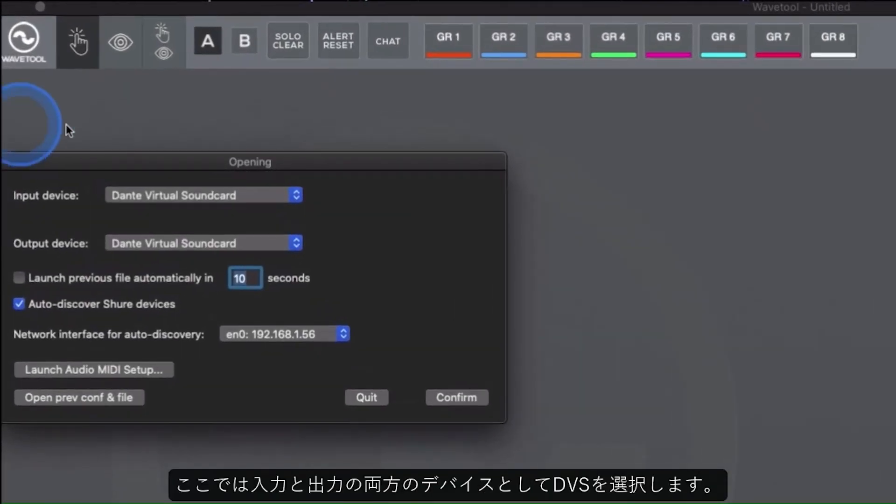
Step: In Wavetool's opening settings, choose Dante Virtual Soundcard as both the input device and the output device
click(237, 204)
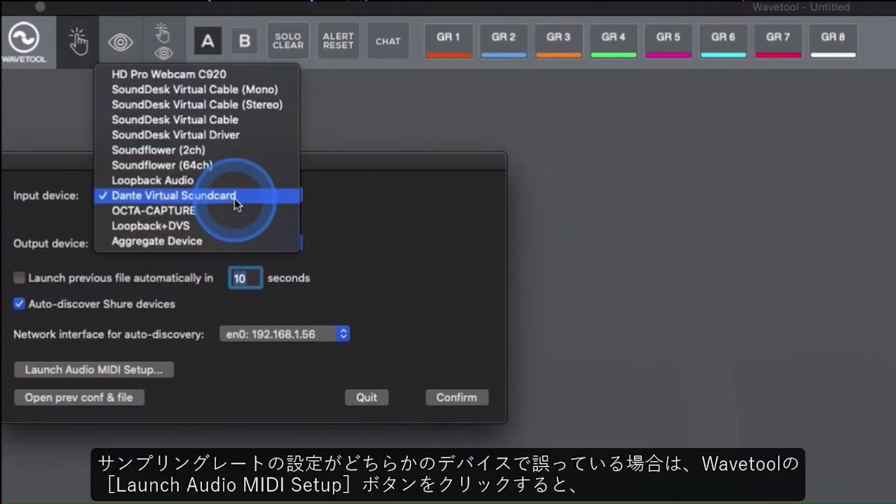
click(235, 200)
click(216, 243)
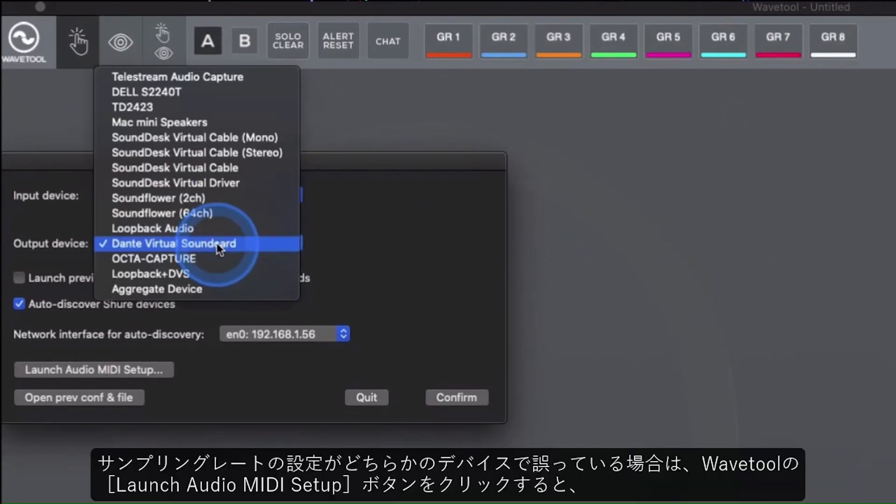
click(217, 243)
click(150, 368)
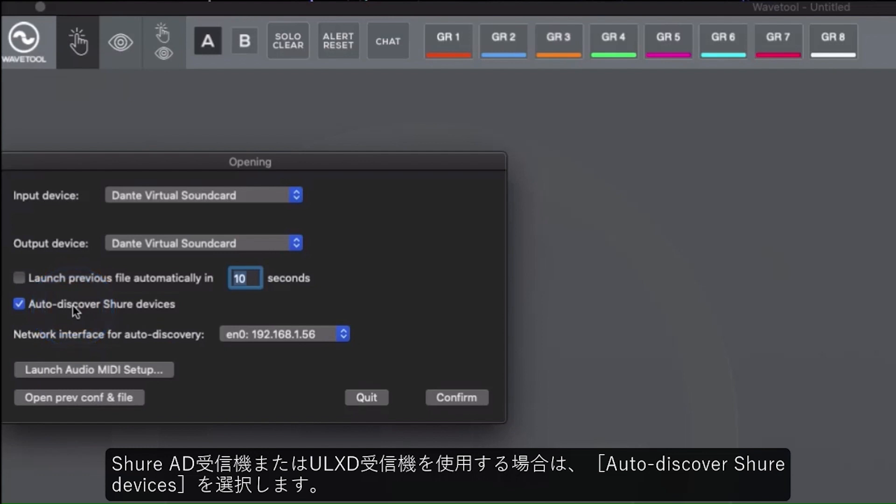
Step: Choose en0: 192.168.1.56 as the network interface for auto-discovery and confirm the opening settings
click(277, 334)
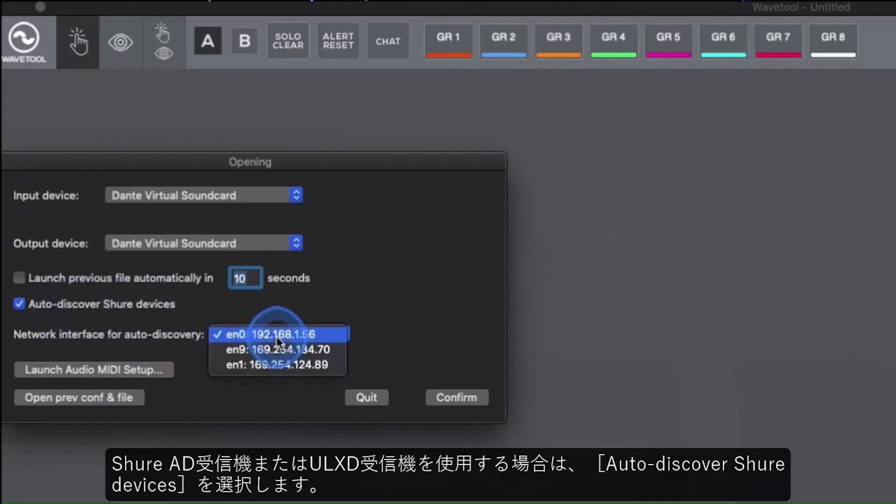
click(280, 334)
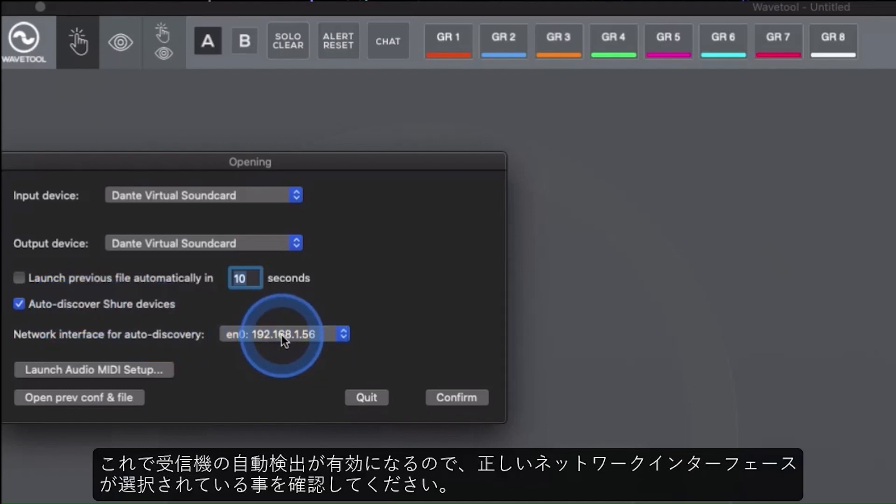
click(444, 398)
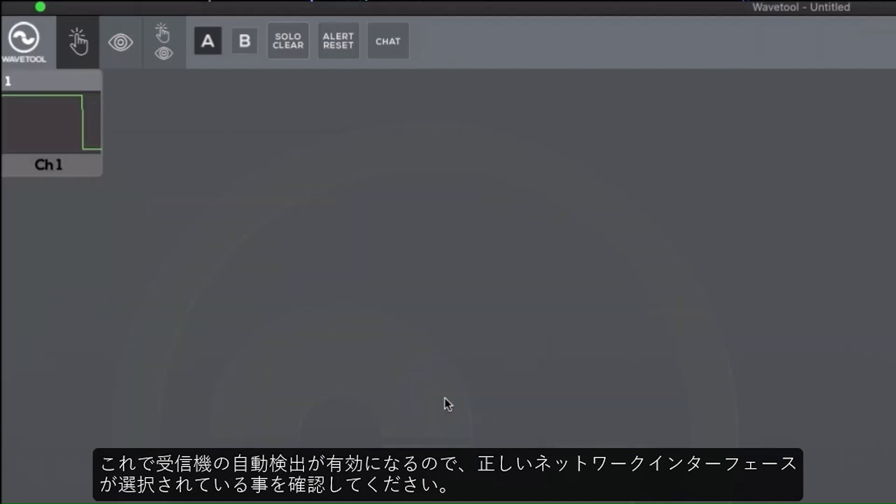
Step: Open the Inventory and reorder the receivers: Shure ULX-D first, the Shure AD at 192.168.1.25 second
click(188, 363)
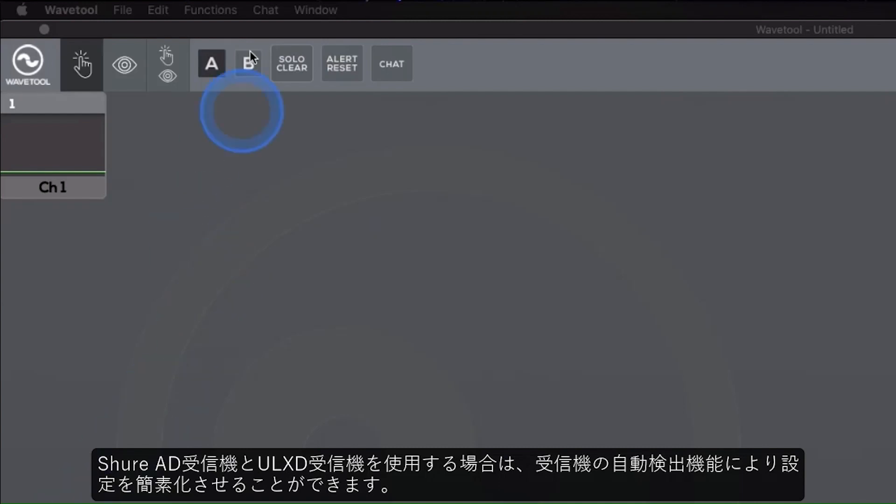
click(240, 27)
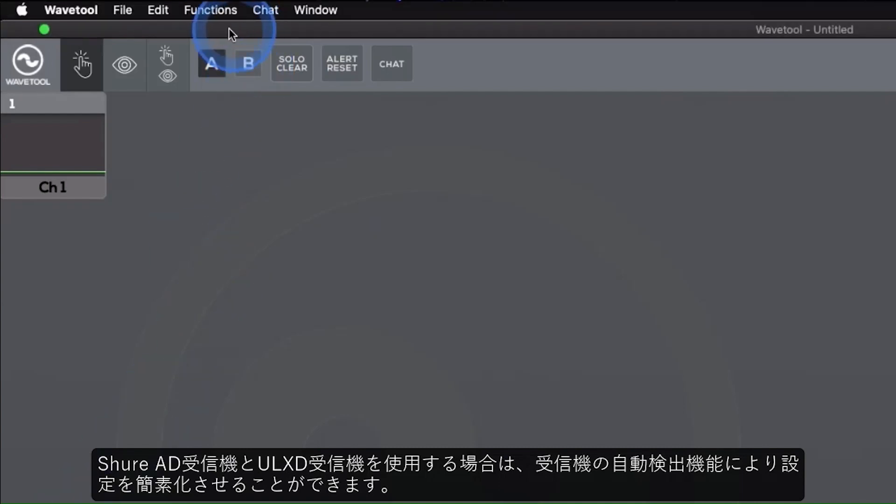
click(165, 14)
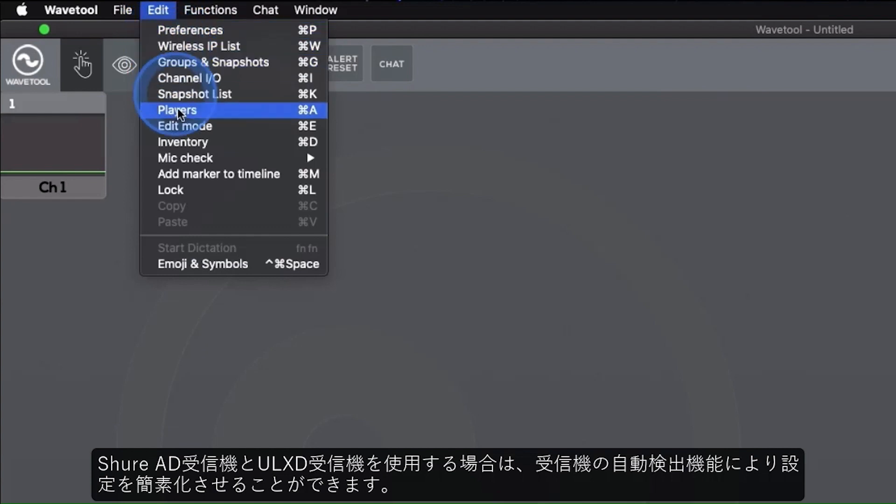
click(190, 138)
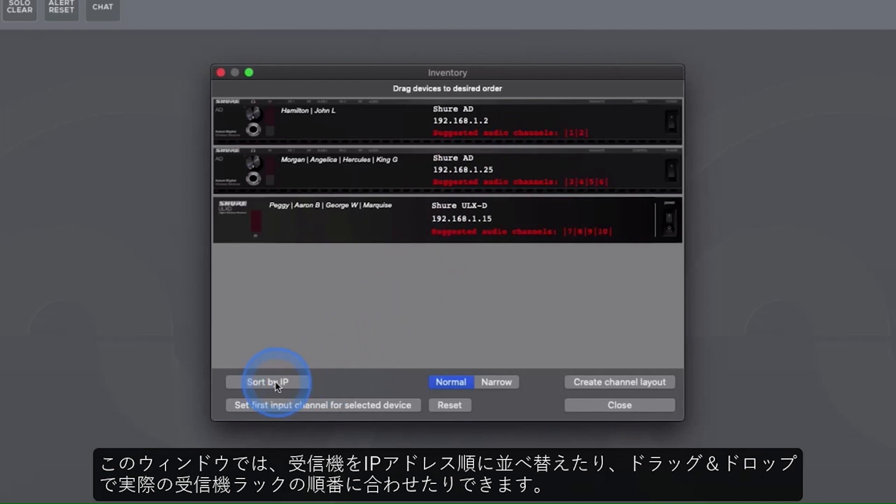
drag(382, 216, 381, 122)
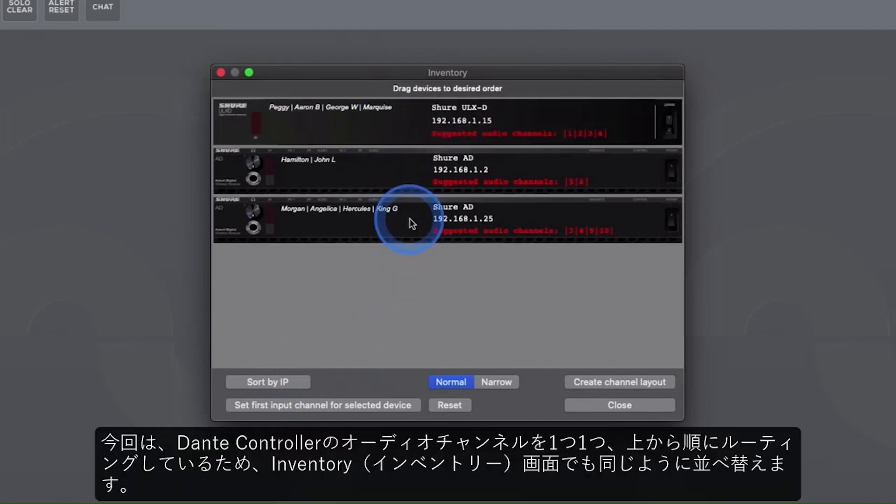
drag(410, 218, 422, 189)
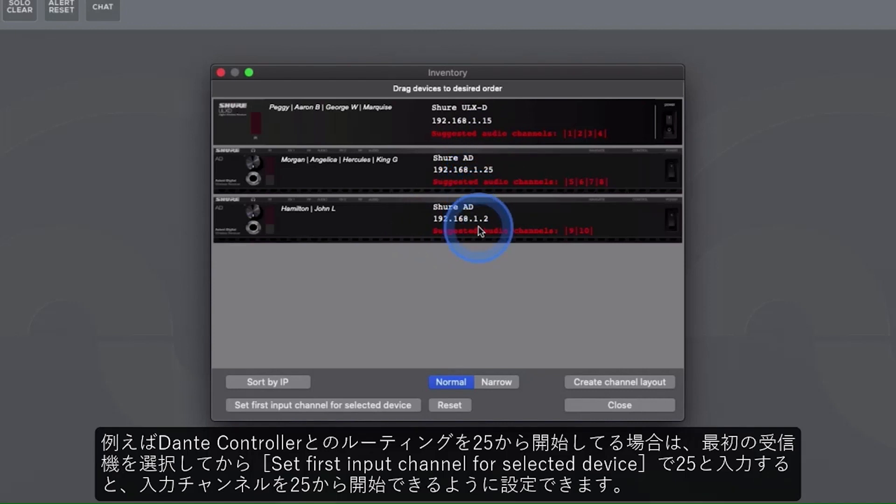
Step: Create a channel layout from the ordered inventory, replacing the current channel I/O
click(334, 136)
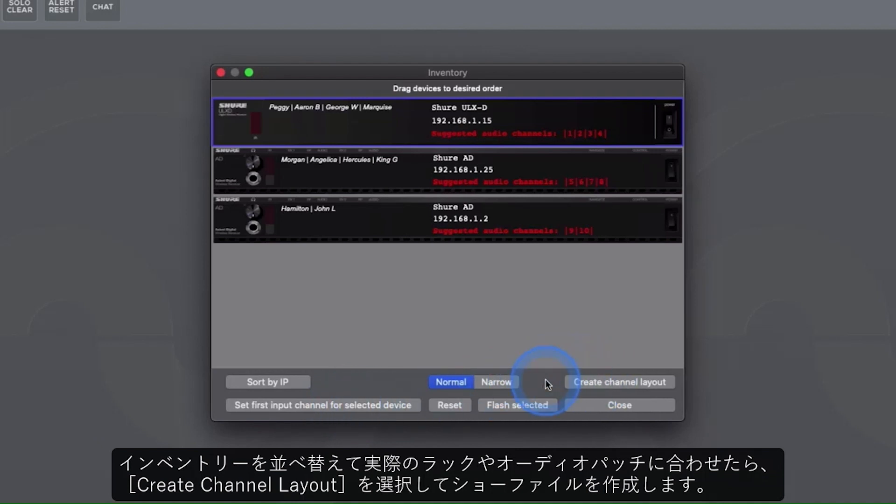
click(543, 329)
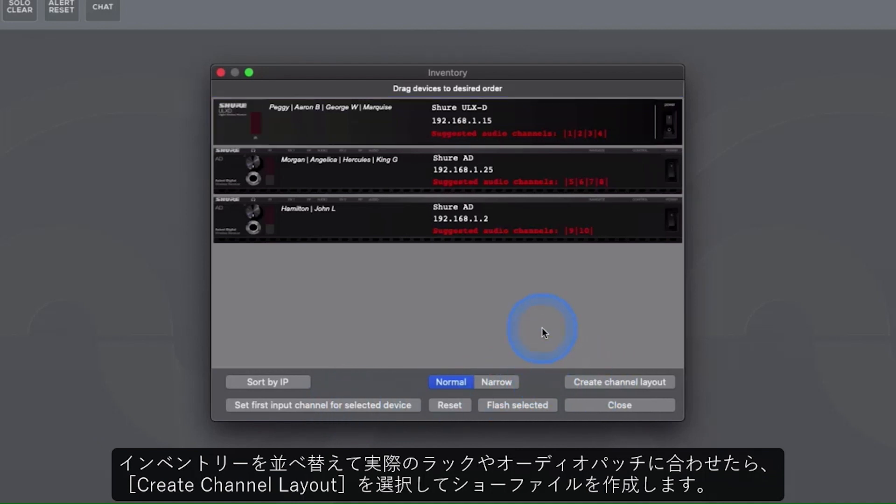
click(581, 379)
click(510, 200)
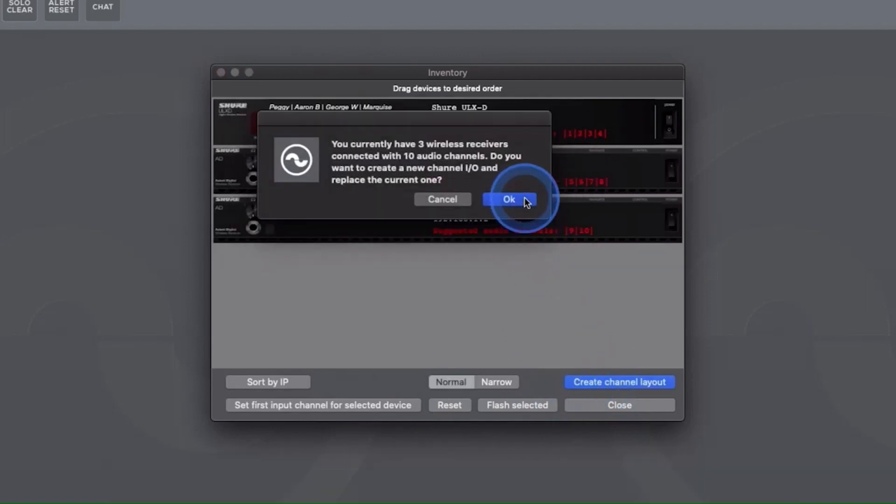
click(521, 200)
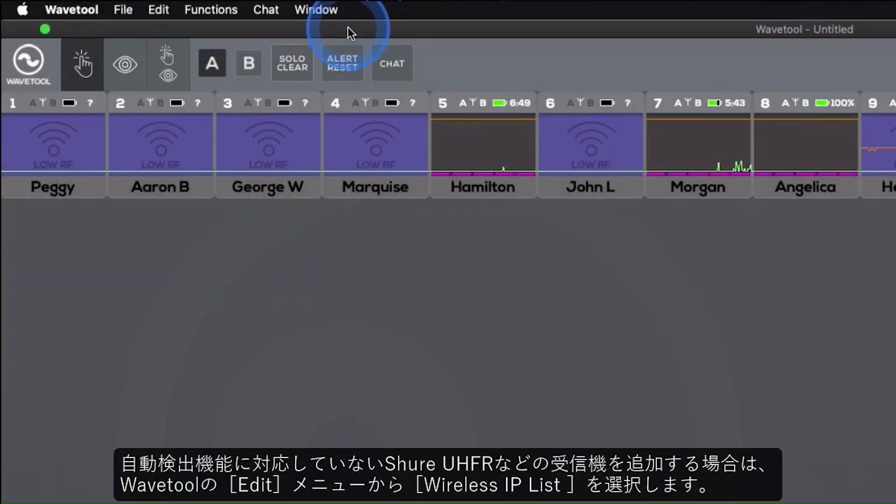
Step: Add a receiver to the wireless device IP list and set its device model to Shure UHF-R
click(155, 12)
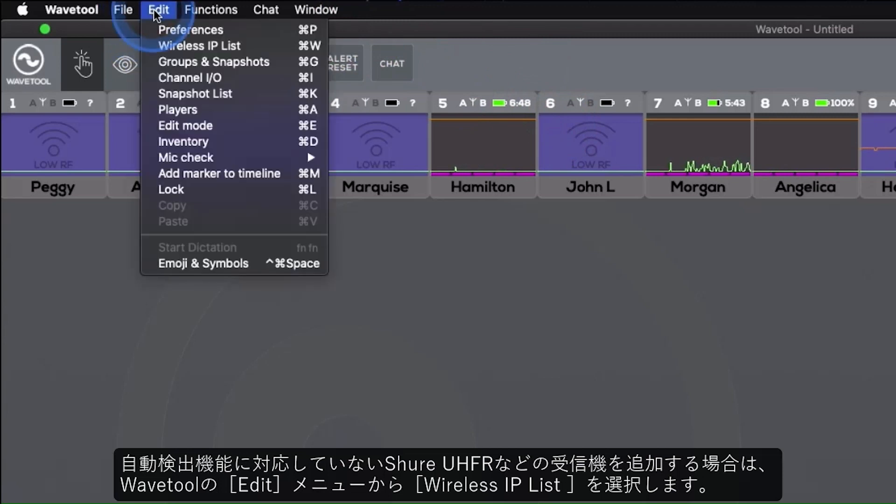
click(176, 44)
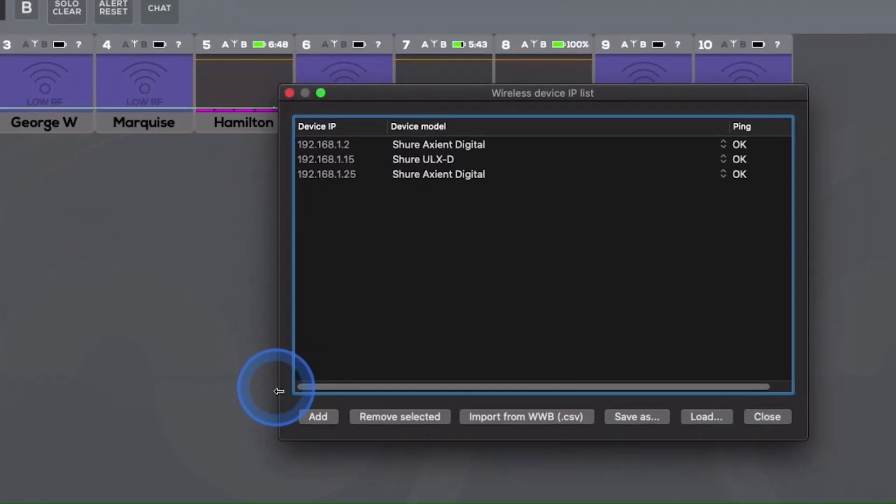
click(318, 416)
click(438, 191)
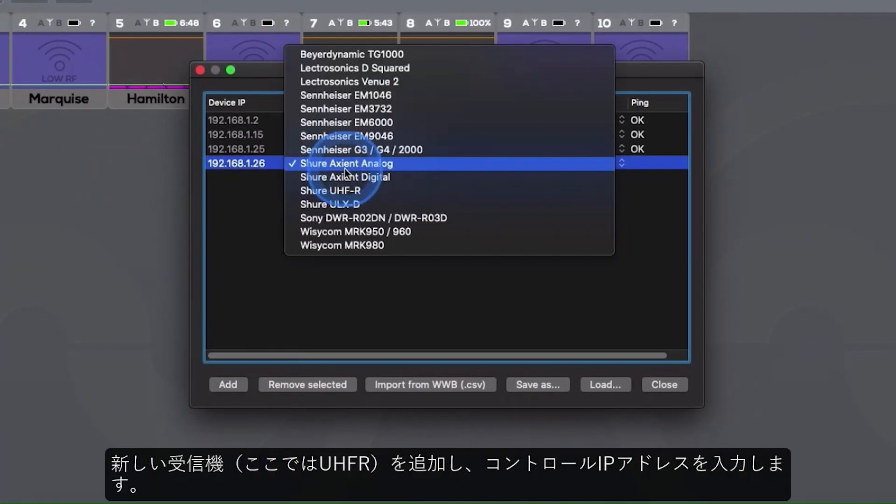
click(350, 190)
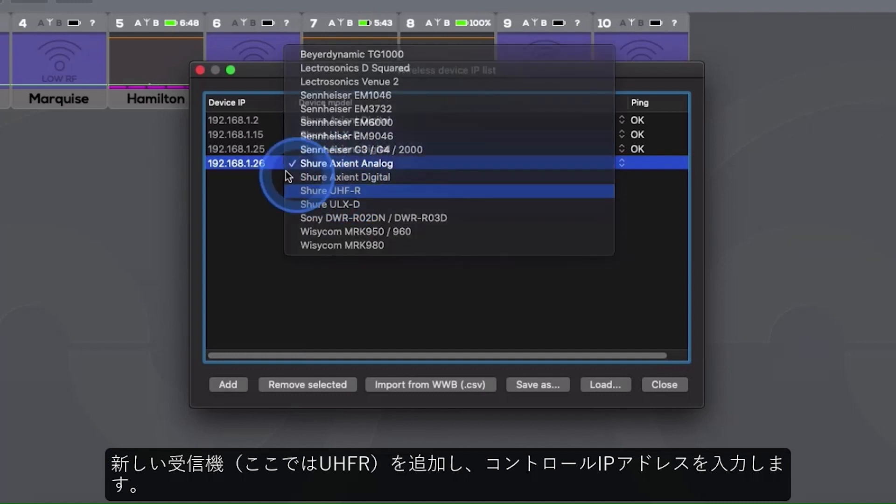
Step: Set the new UHF-R receiver's device IP to 192.168.1.14 and close the wireless device IP list
click(275, 166)
click(260, 165)
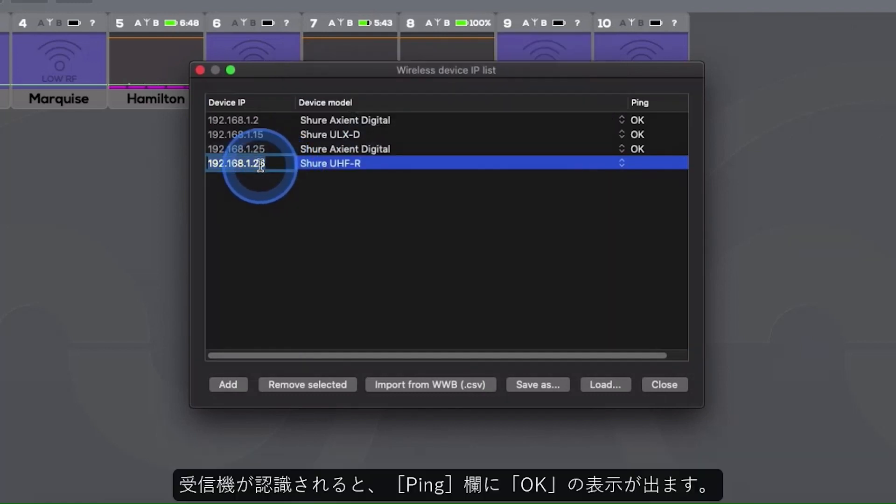
key(BackSpace)
text(1)
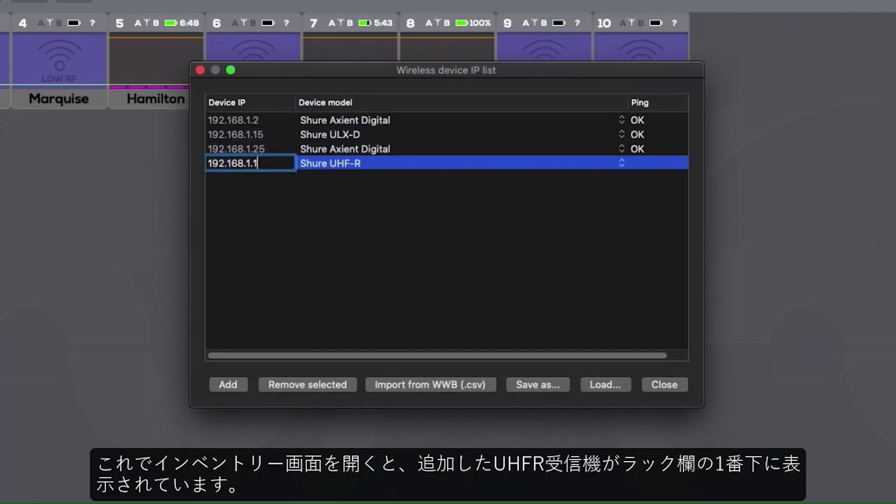
text(4)
key(Return)
click(656, 158)
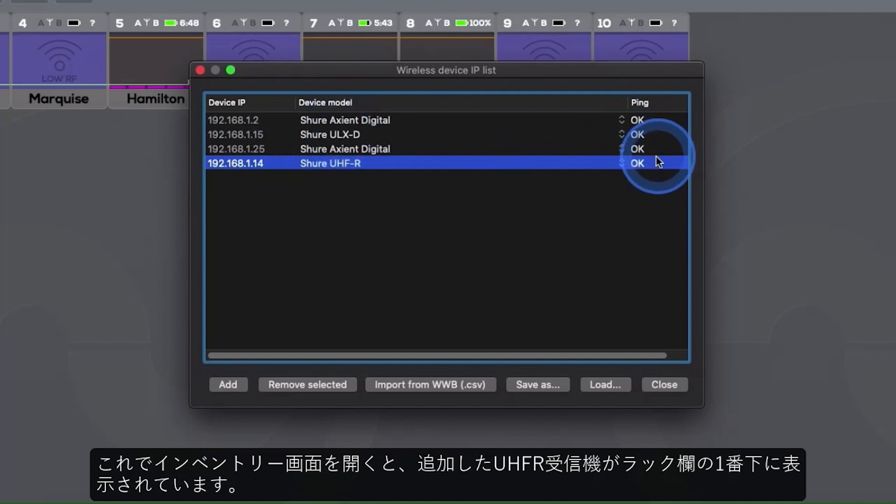
click(670, 386)
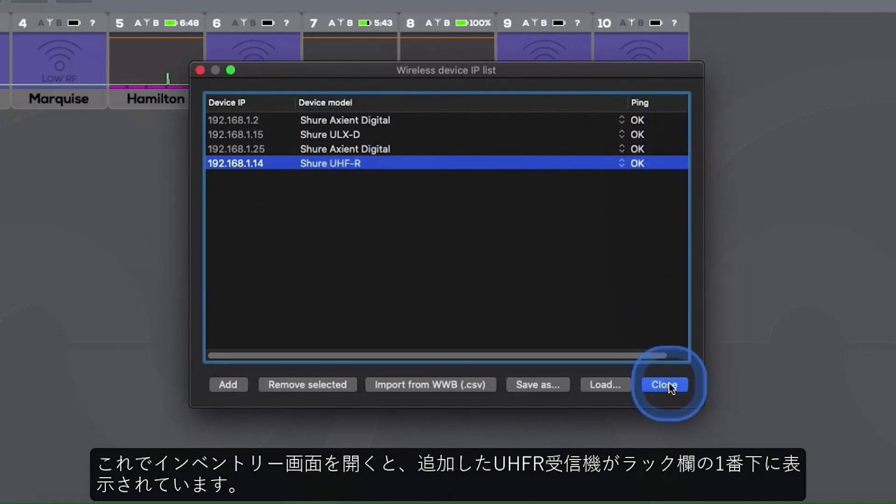
Step: Recreate the channel layout from the Inventory with the UHF-R receiver included, replacing the current channel I/O
key(super+i)
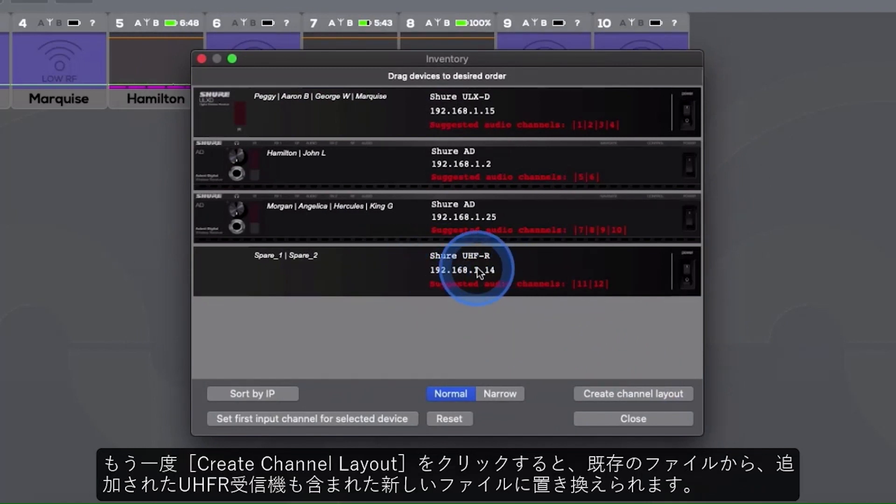
click(606, 397)
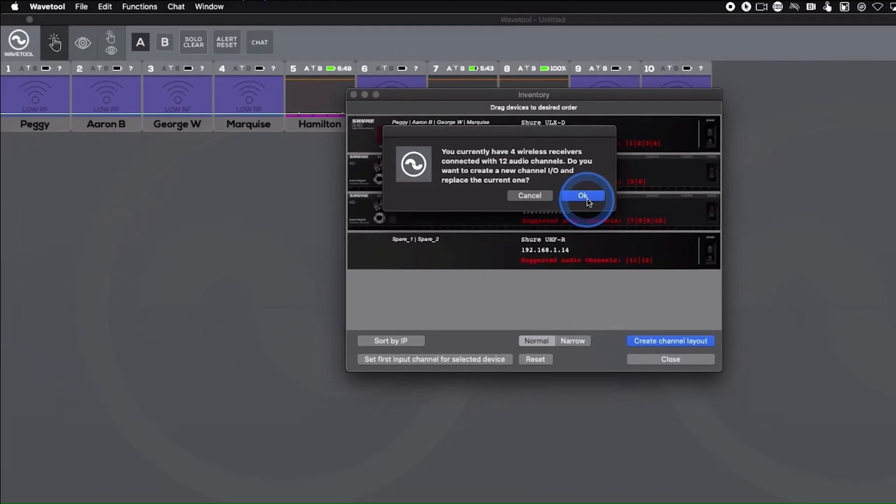
click(587, 198)
click(578, 192)
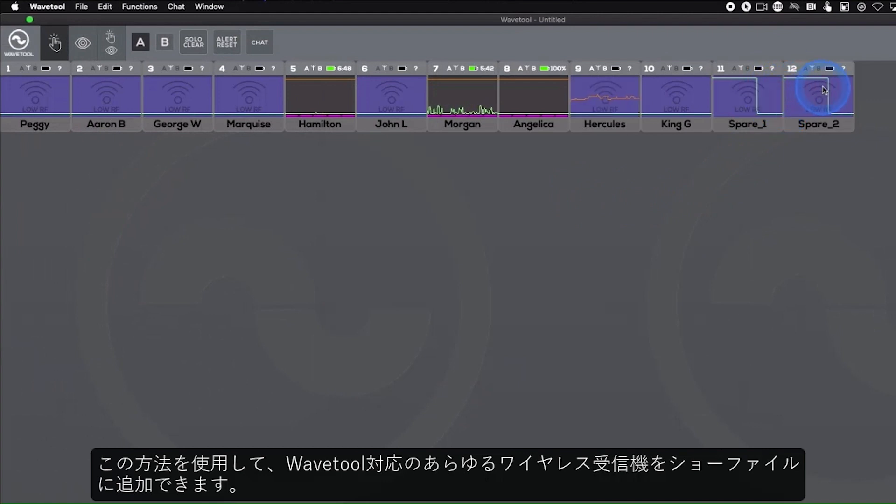
click(811, 106)
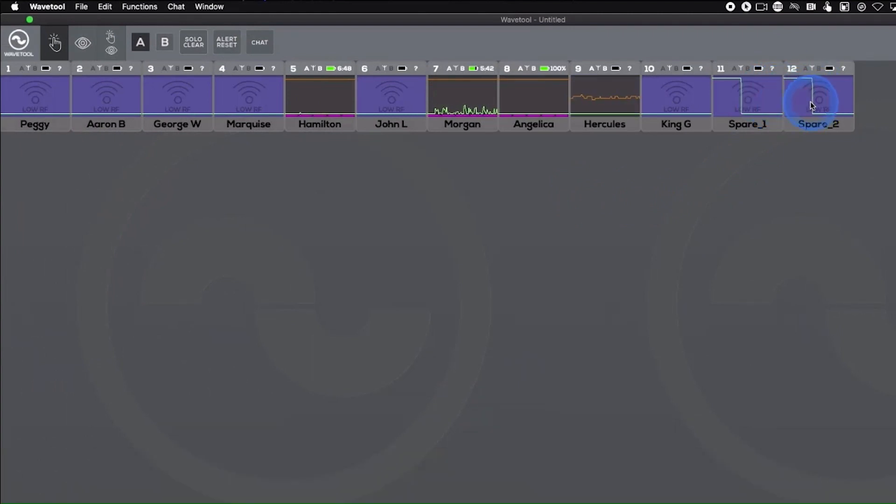